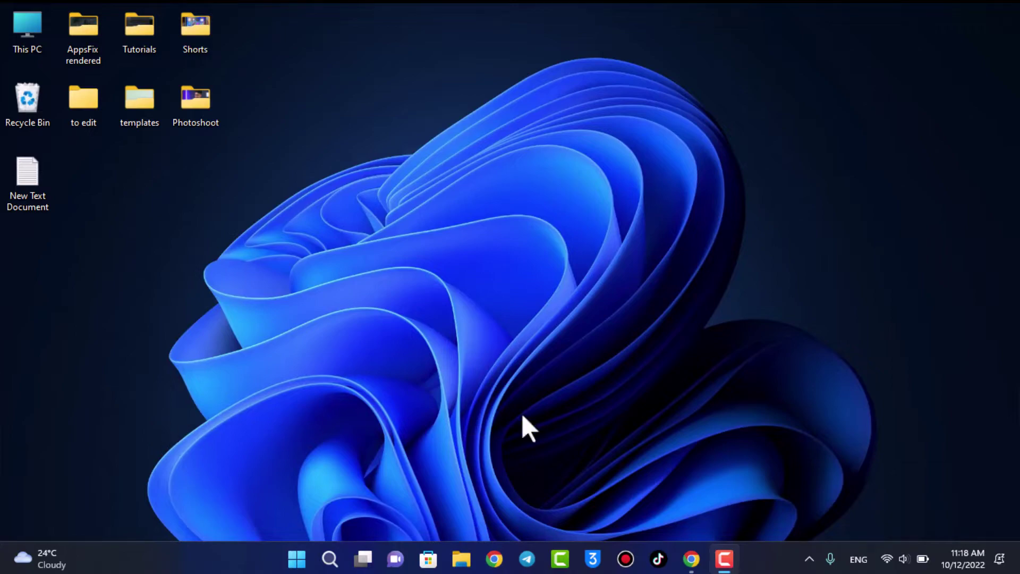
Step: Bring up lucknow.craigslist.org in Chrome and open the appliances for-sale listings
left_click(690, 559)
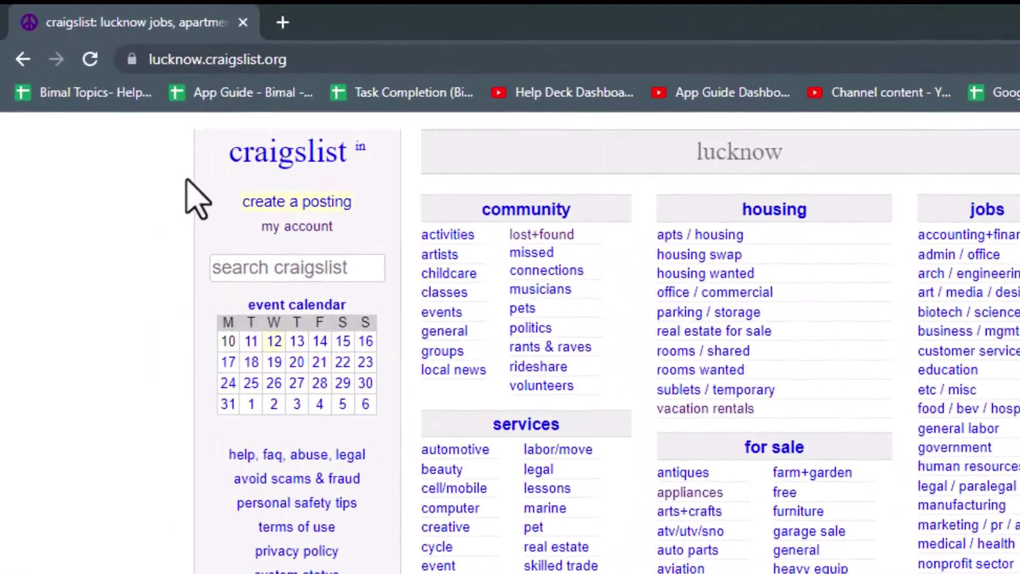
mouse_move(303, 60)
left_mouse_down()
mouse_move(239, 60)
mouse_move(217, 73)
mouse_move(193, 60)
left_mouse_up()
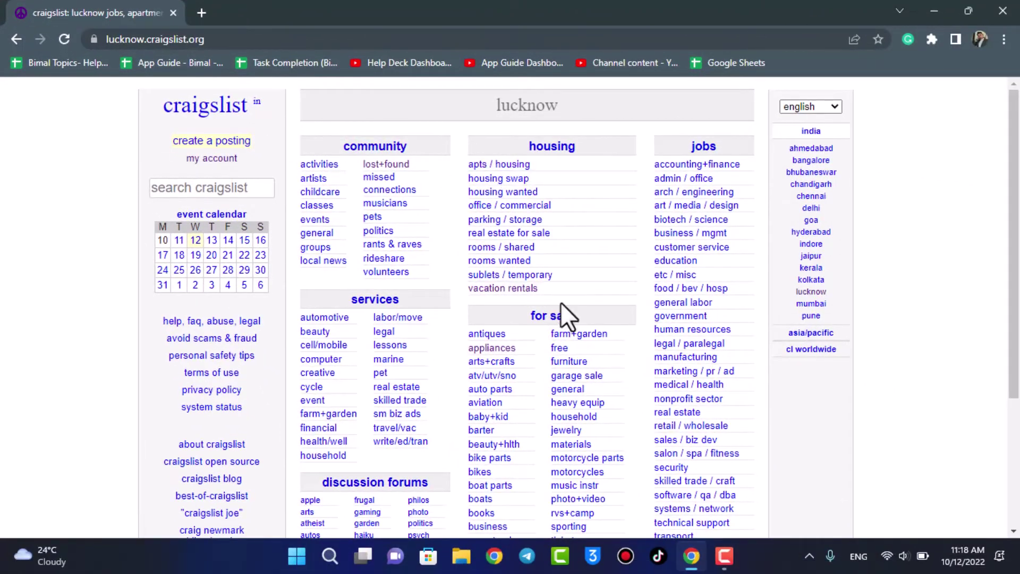
scroll(568, 319, "down", 3)
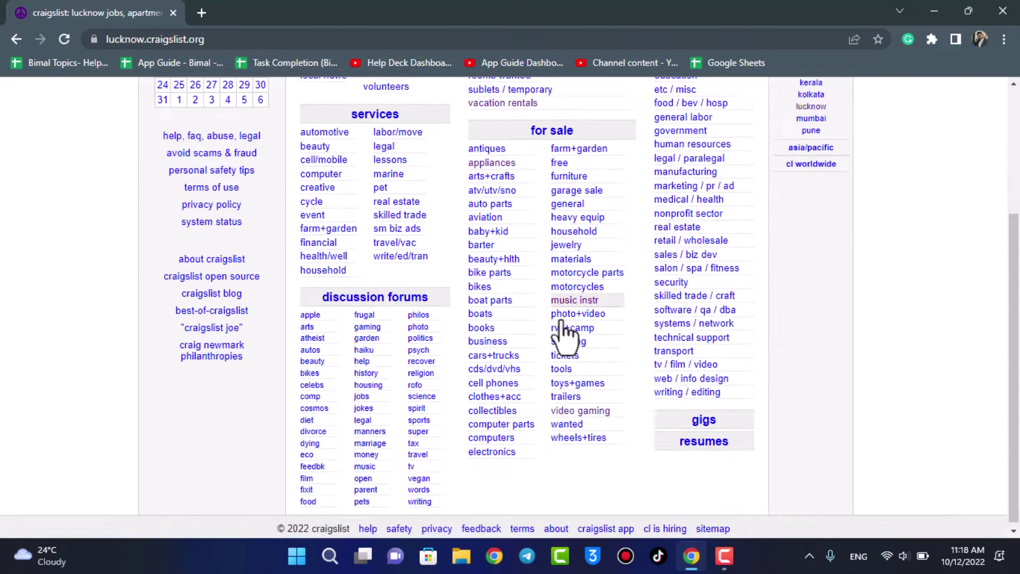
scroll(798, 391, "up", 3)
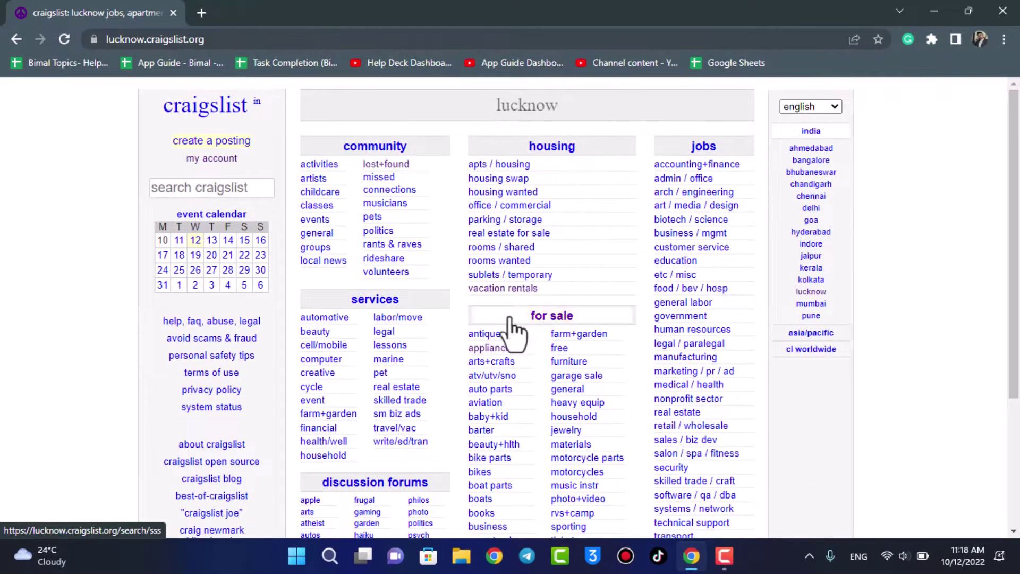
left_click(513, 348)
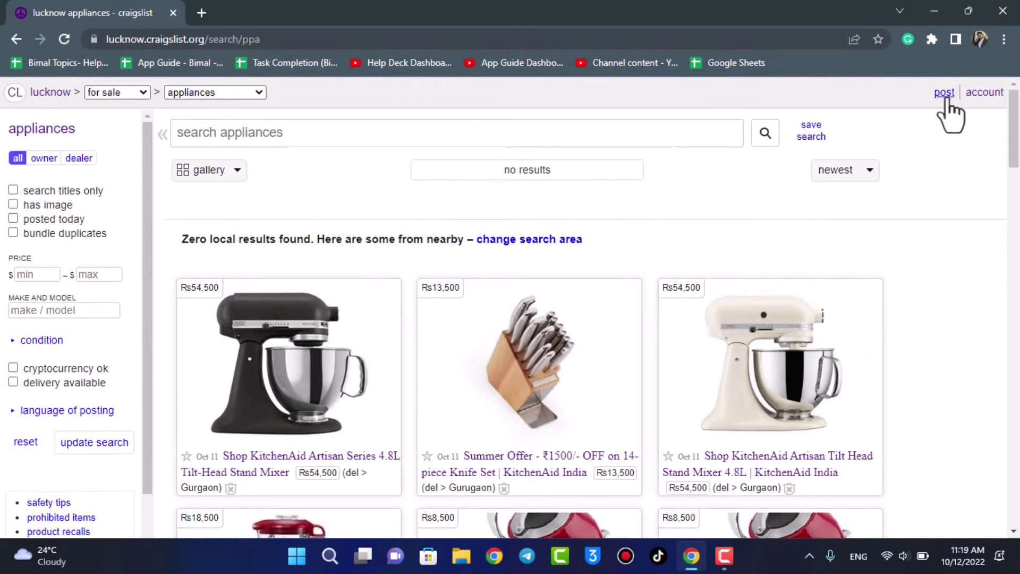
Step: Start a new posting as a 'for sale – wanted by owner' ad
left_click(947, 99)
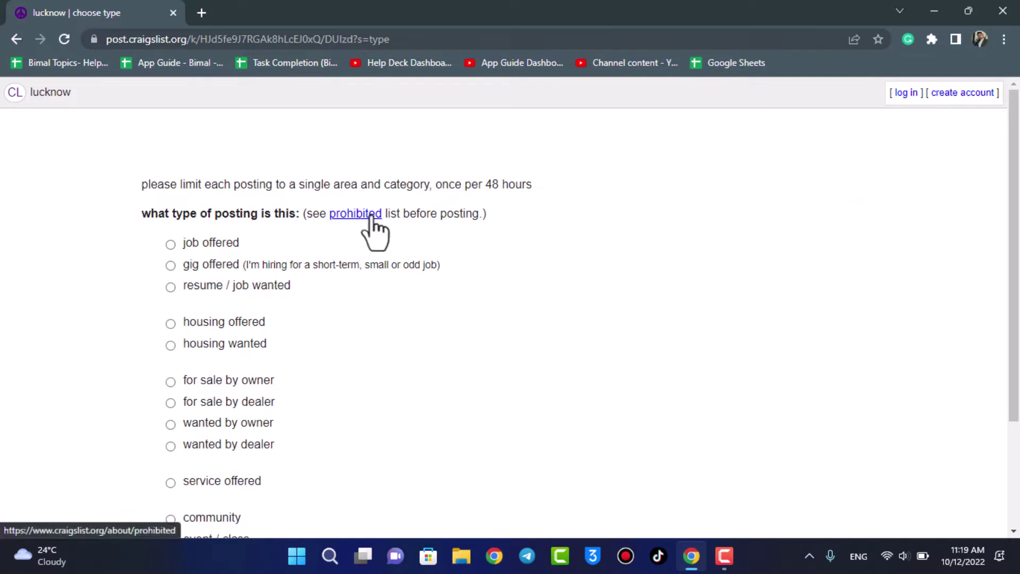
scroll(263, 263, "down", 3)
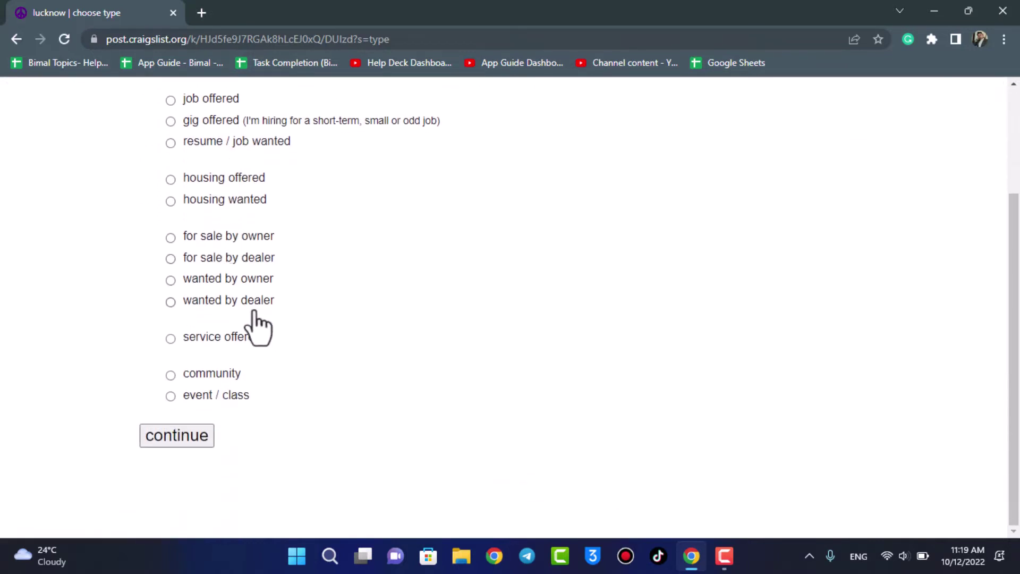
left_click(237, 281)
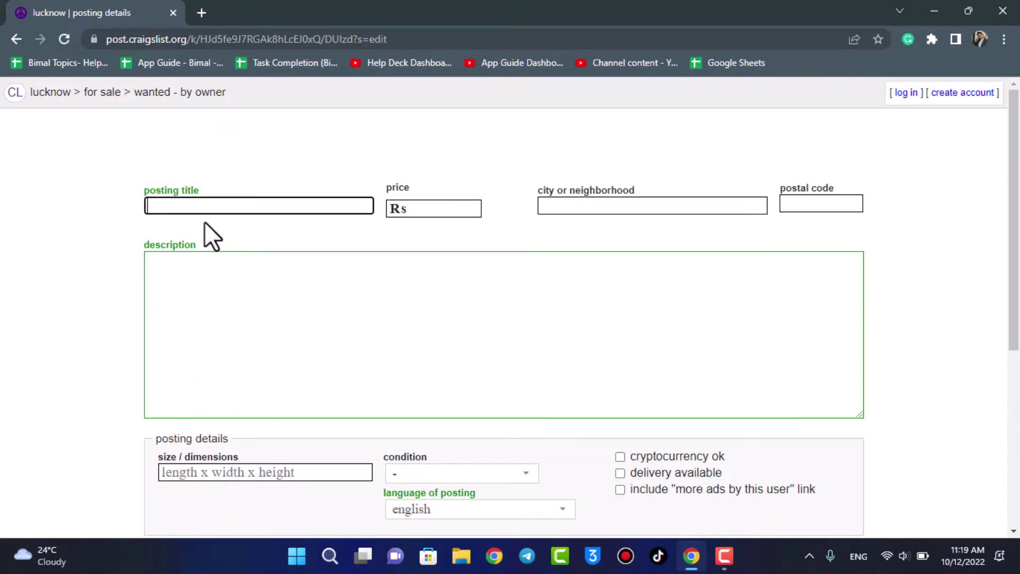
Step: Enter title 123, price 14000, the Kathmandu 44600 address, and begin the description
mouse_move(434, 208)
left_click(594, 205)
left_click(785, 206)
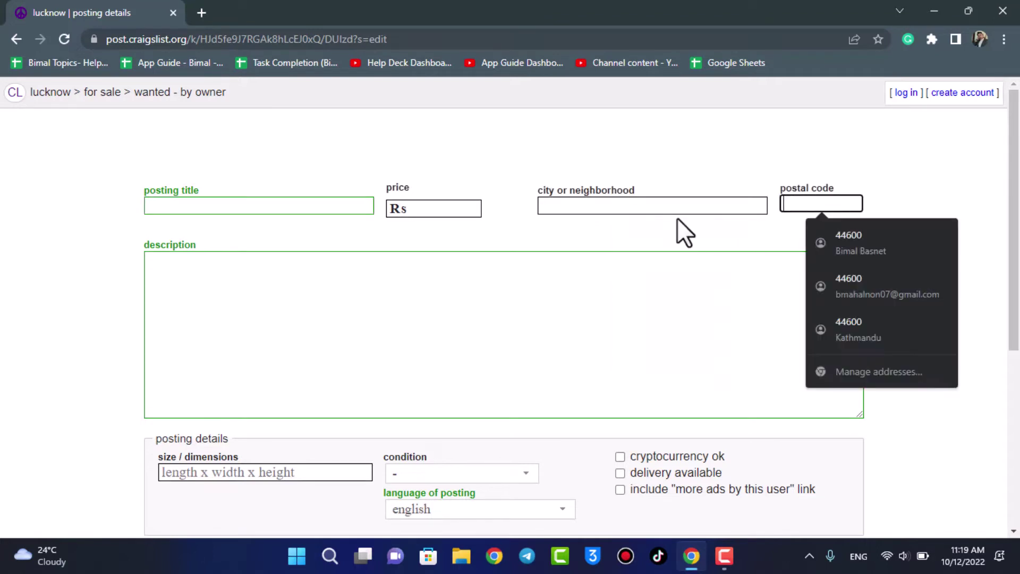
left_click(370, 207)
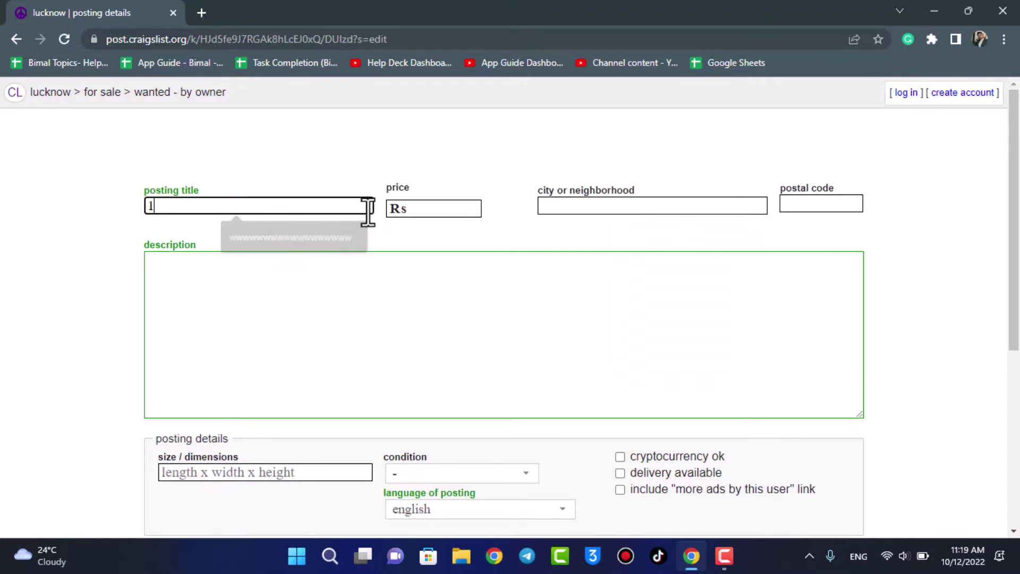
type("123")
left_click(450, 209)
type("1400")
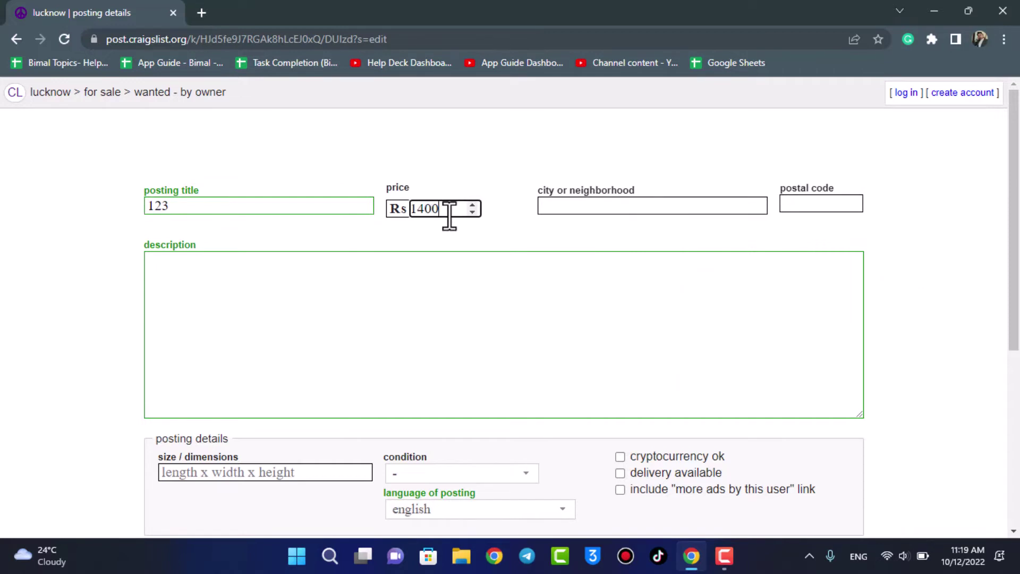
type("0")
left_click(566, 209)
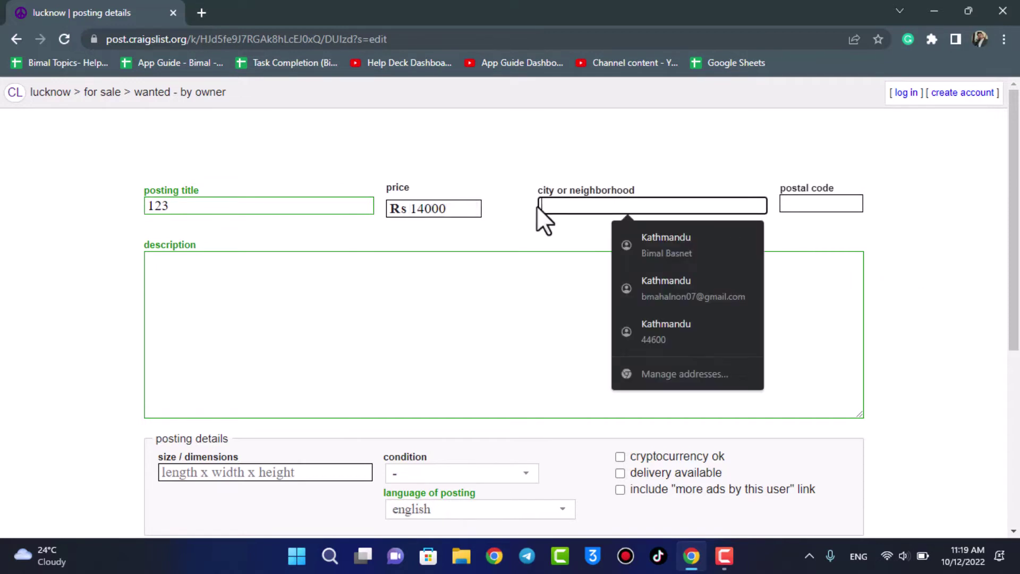
left_click(630, 248)
scroll(383, 271, "down", 1)
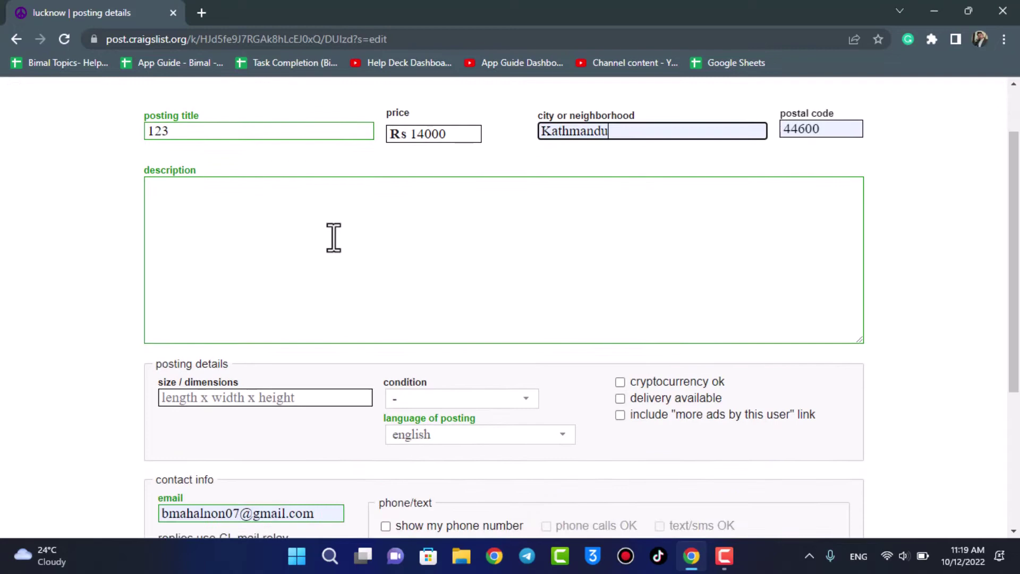
left_click(333, 236)
type("Exa")
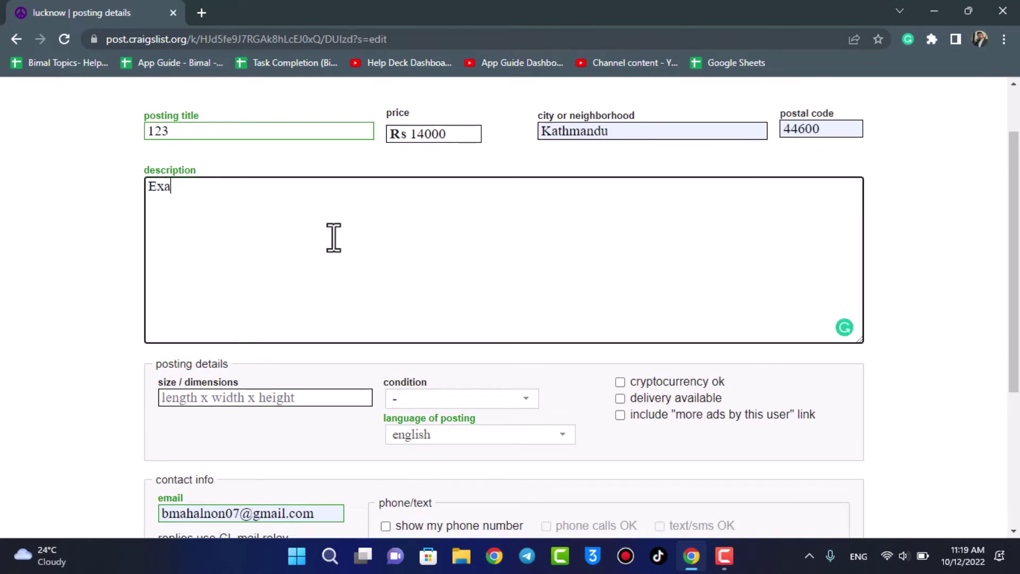
type("mple")
scroll(303, 283, "down", 2)
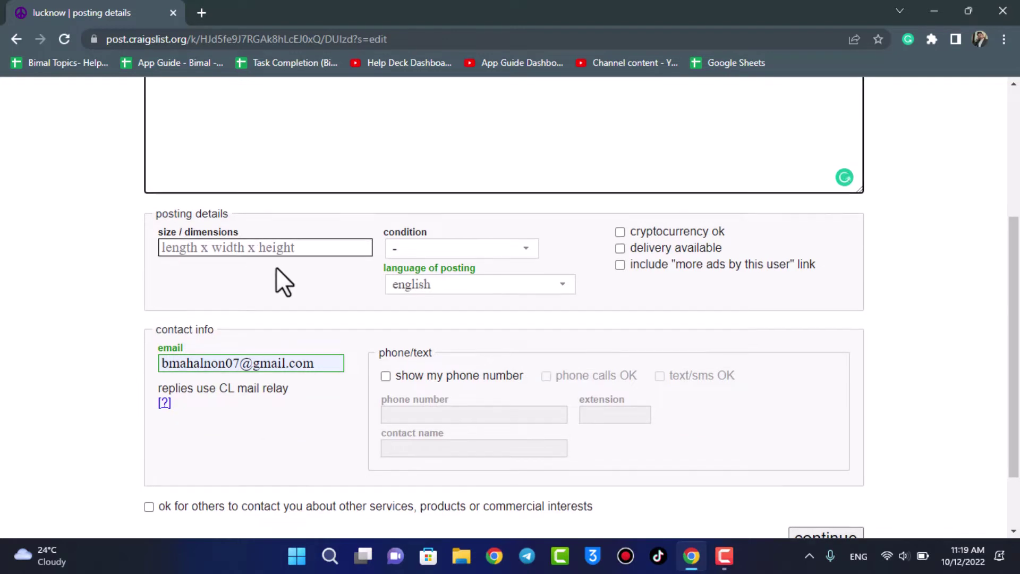
scroll(303, 281, "down", 1)
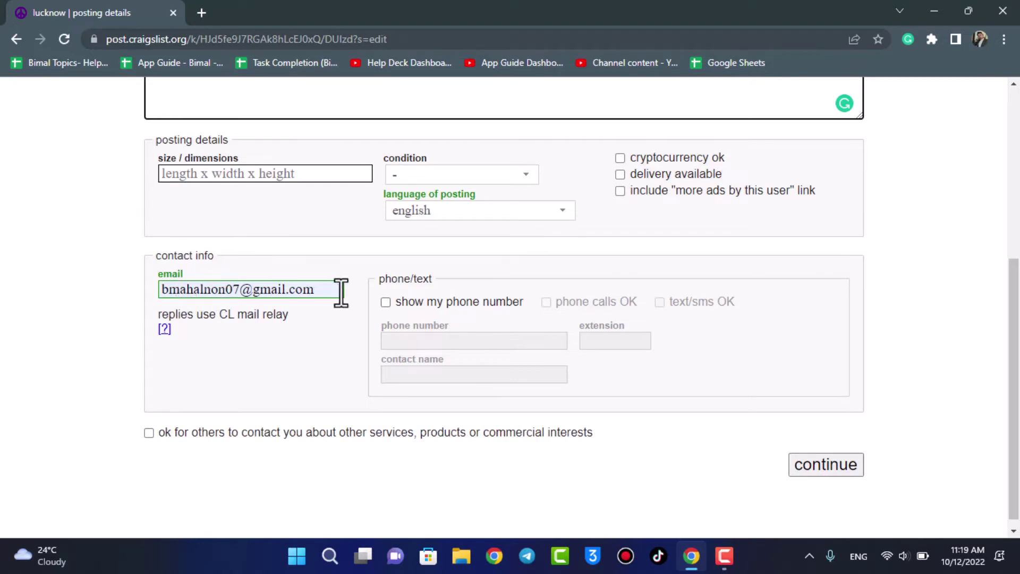
Step: Hide the phone number, set condition to new, and keep English as language
left_click(385, 303)
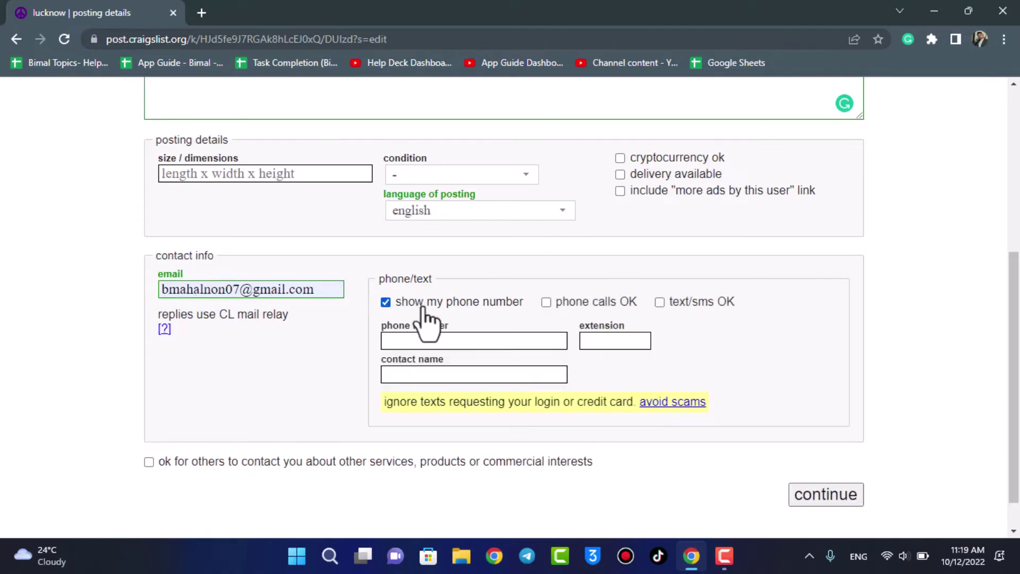
left_click(402, 302)
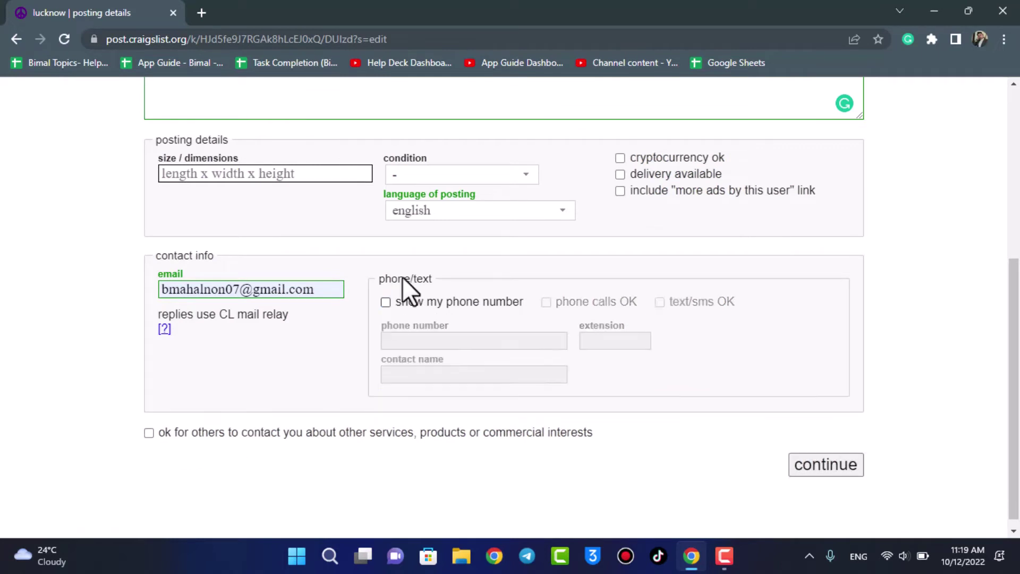
left_click(443, 177)
left_click(410, 215)
left_click(427, 210)
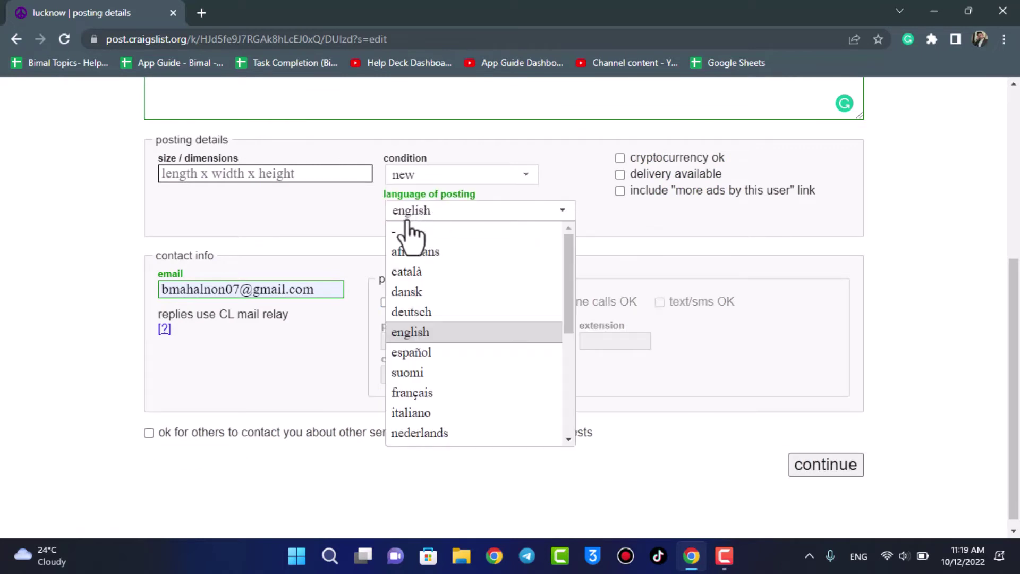
left_click(411, 331)
Step: Enter size 1x2x3, mark delivery available, and allow commercial contact
left_click(252, 173)
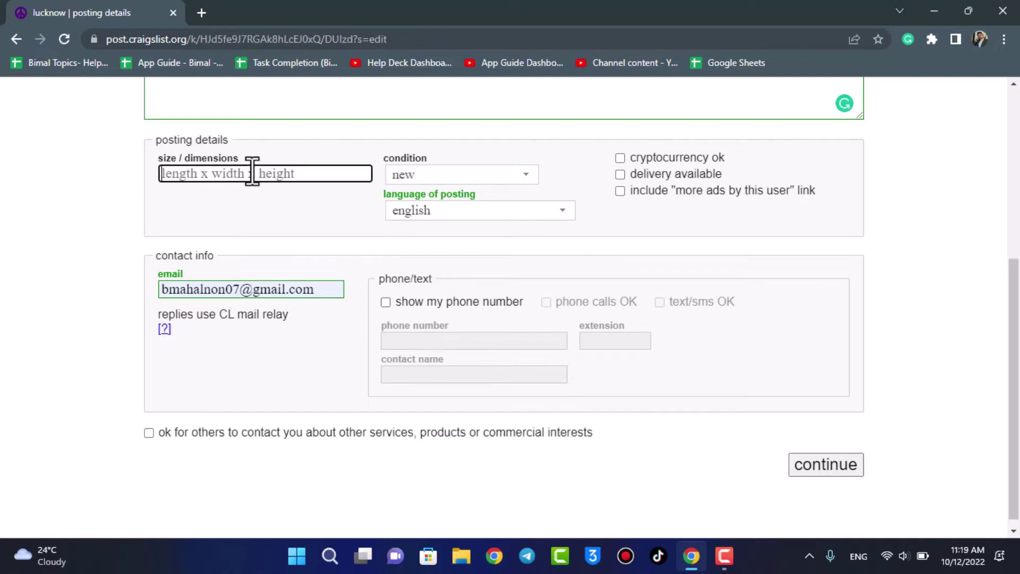
type("12")
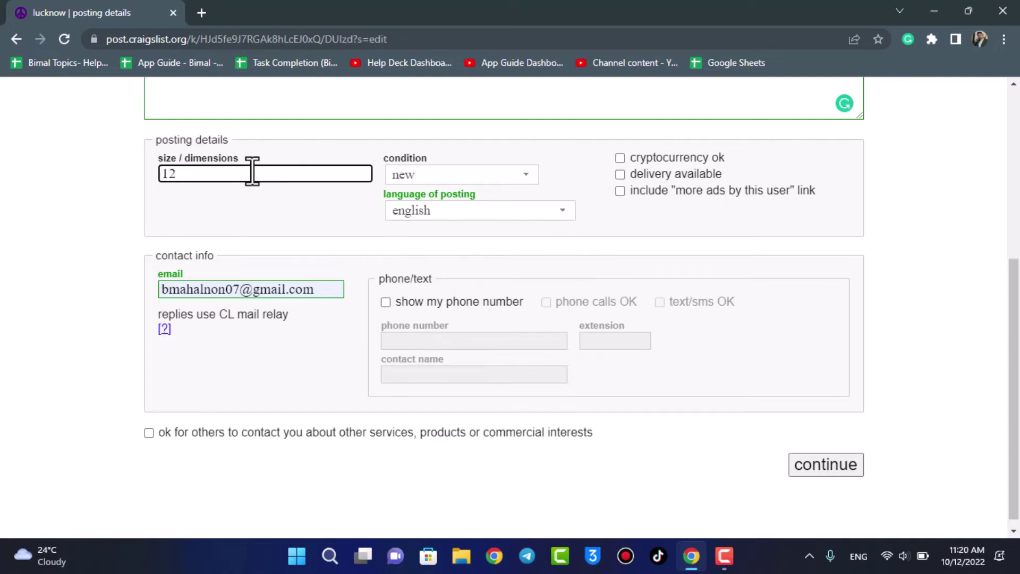
key("BackSpace")
type("x2x")
type("3")
left_click(622, 174)
scroll(415, 371, "down", 1)
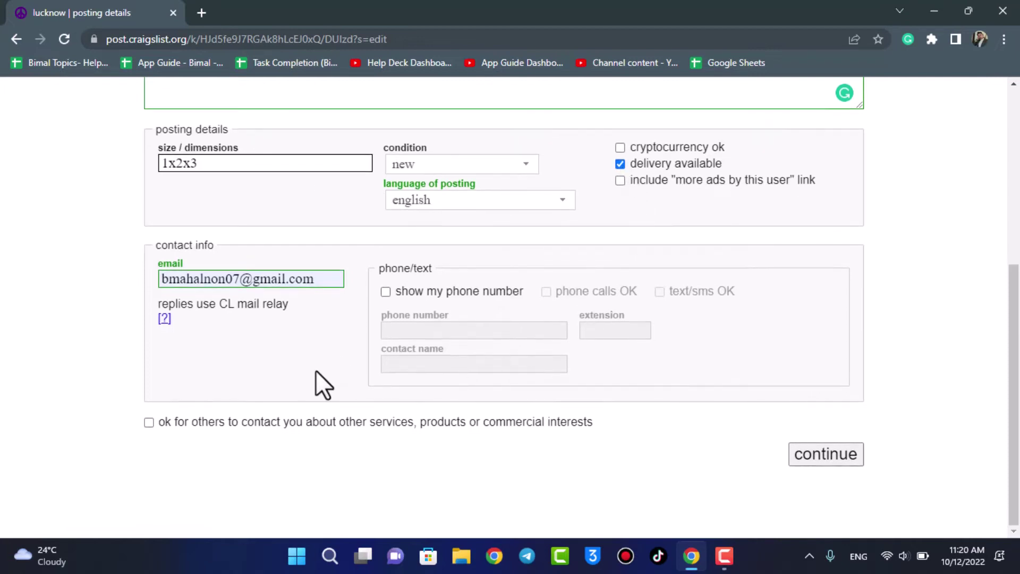
left_click(149, 423)
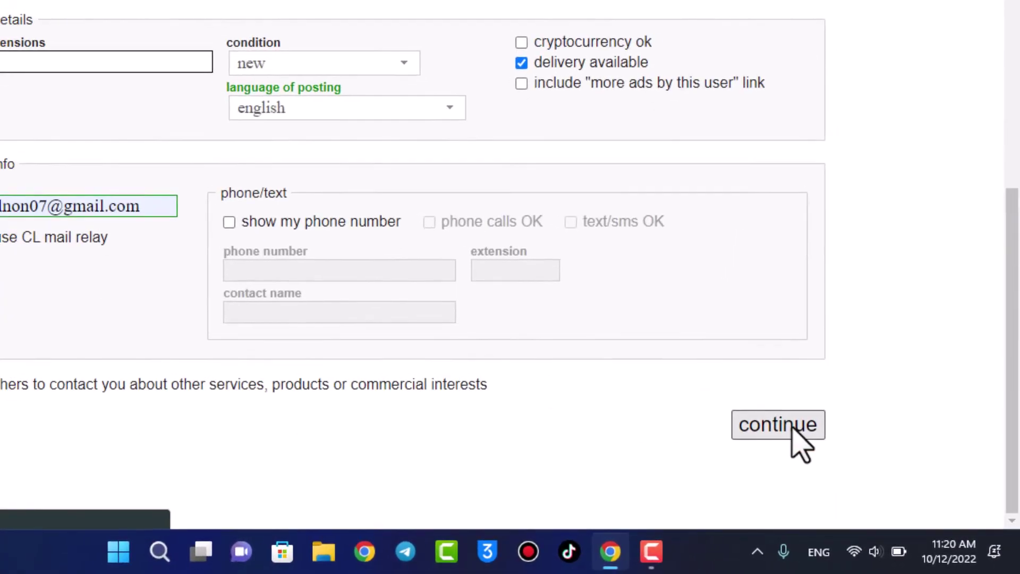
Step: Attach Screenshot (45), (46) and (47) from Pictures > Screenshots to the posting
left_click(793, 425)
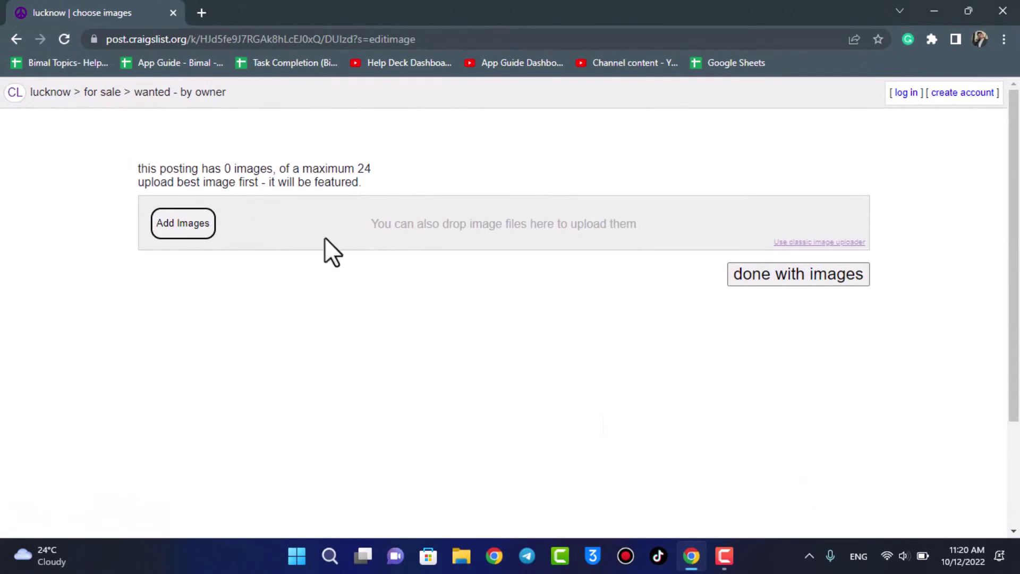
left_click(184, 227)
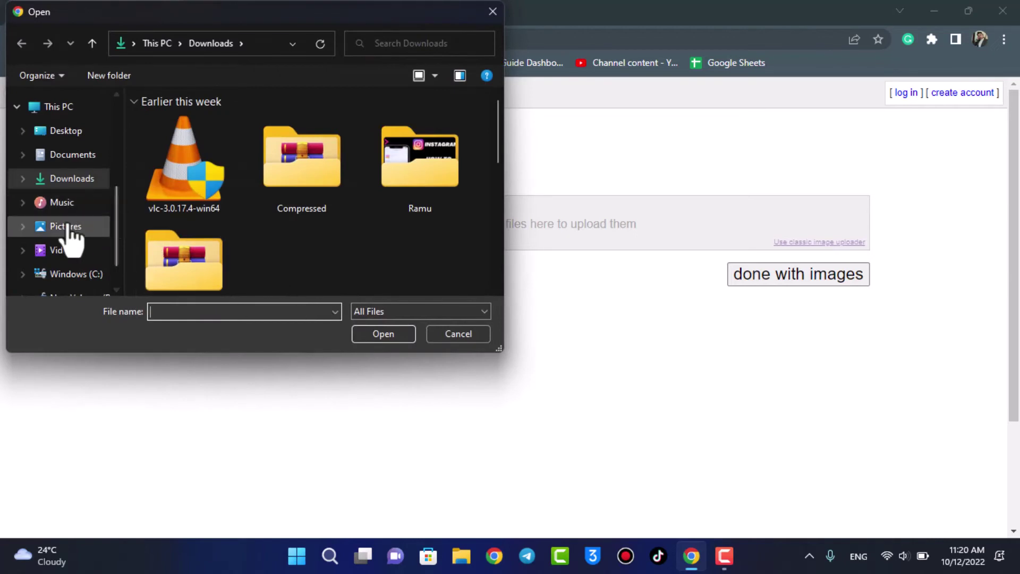
left_click(66, 226)
double_click(355, 160)
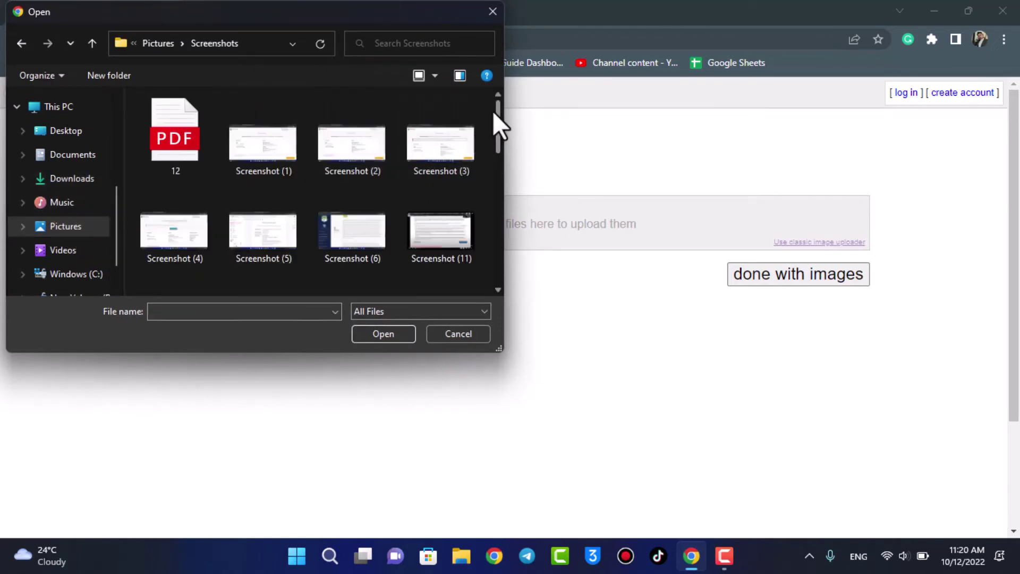
mouse_move(496, 119)
left_mouse_down()
mouse_move(482, 263)
mouse_move(326, 215)
mouse_move(172, 228)
left_mouse_up()
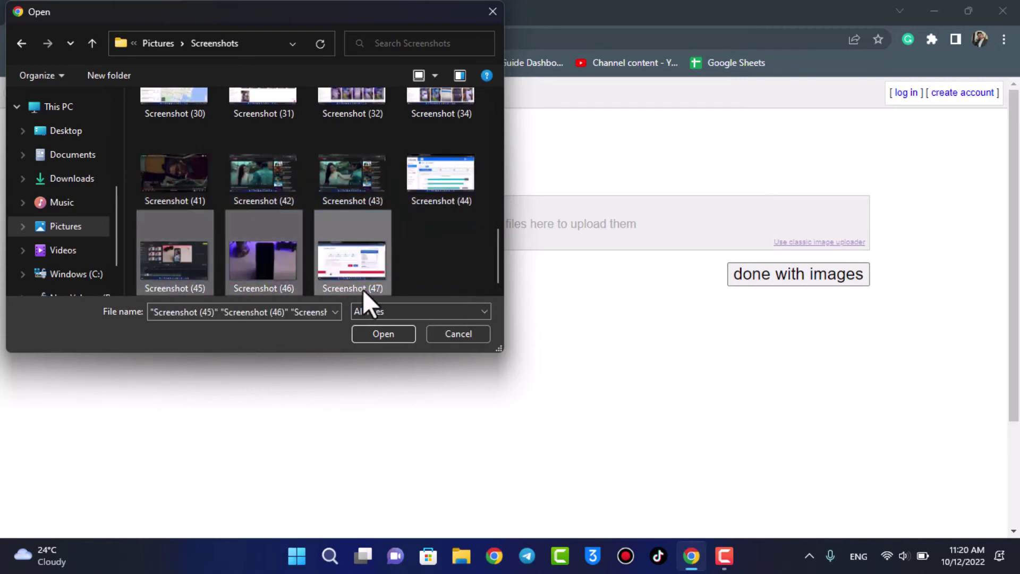
left_click(387, 327)
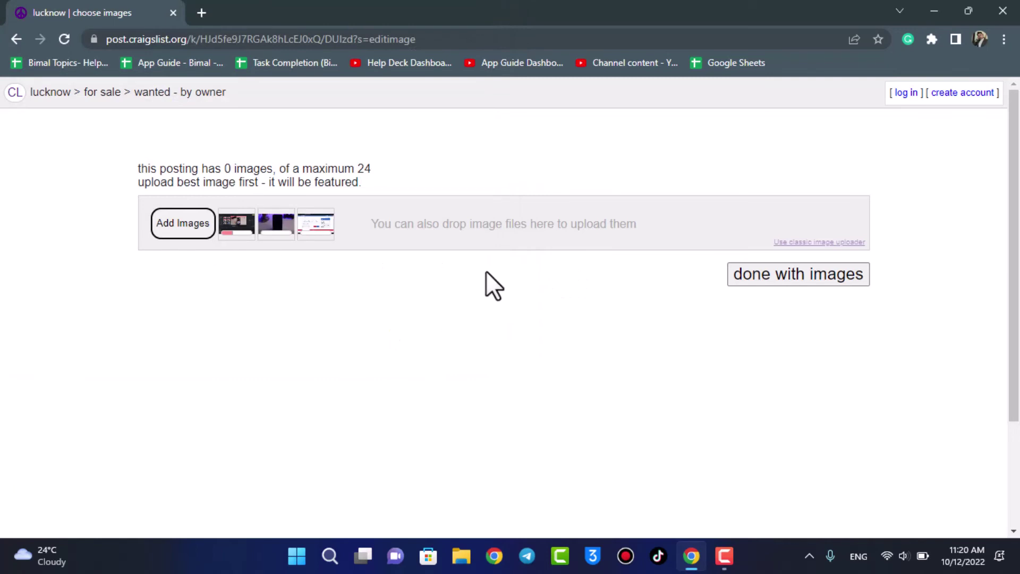
Step: Finish adding images to show the unpublished draft preview of ad 123
left_click(820, 273)
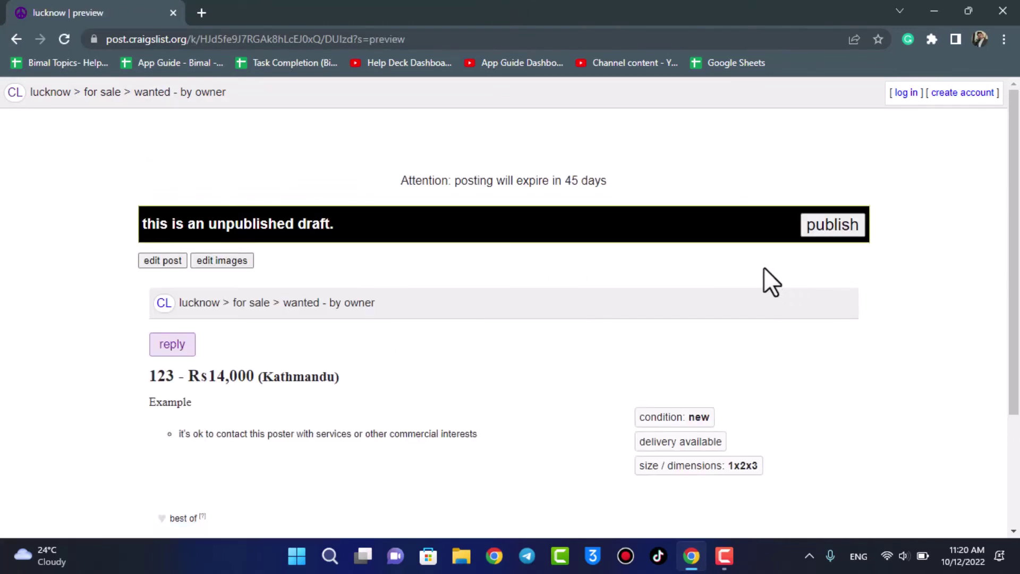
scroll(478, 240, "down", 3)
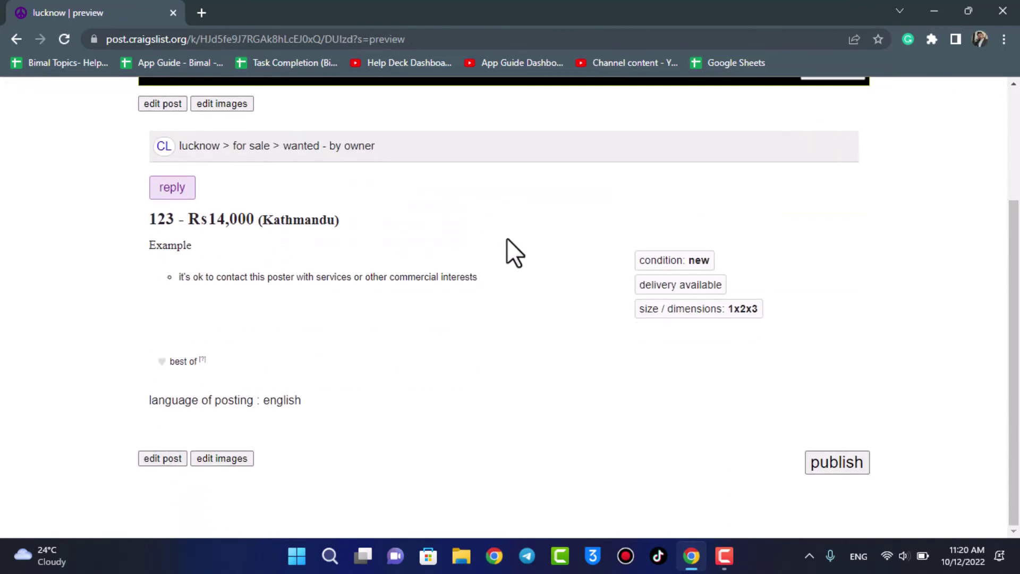